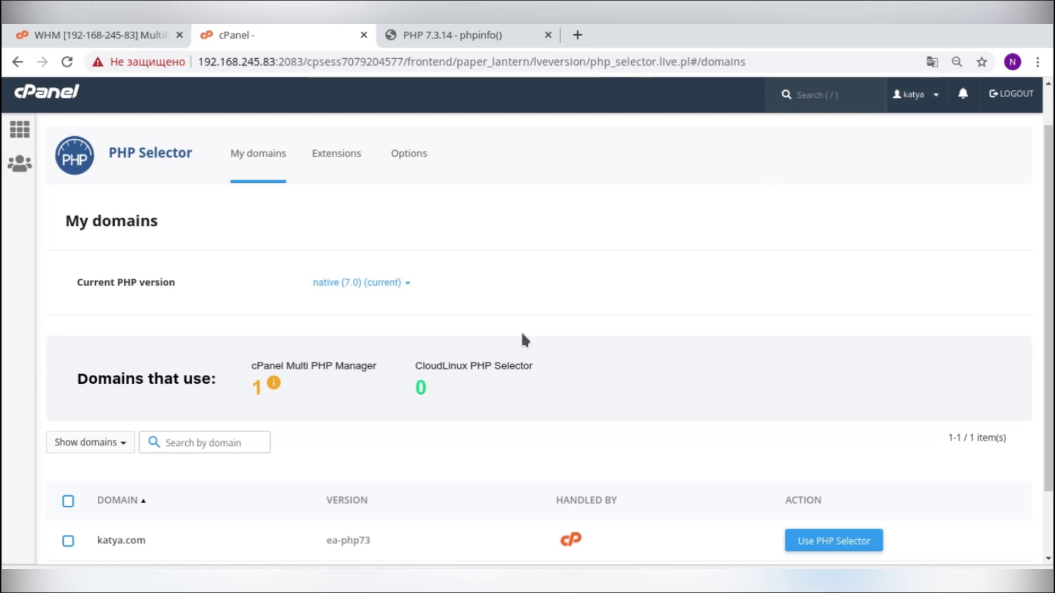
Review the PHP version assigned to katya.com in the PHP Selector domain list
scroll(282, 385, down, 2)
drag(152, 461, 96, 464)
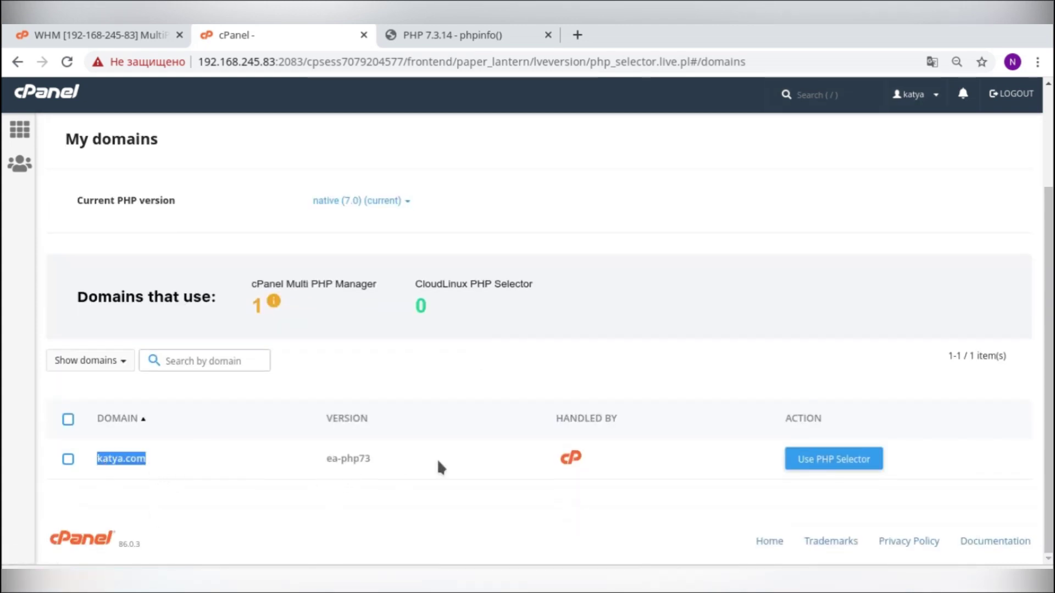
scroll(377, 297, up, 3)
scroll(245, 333, down, 3)
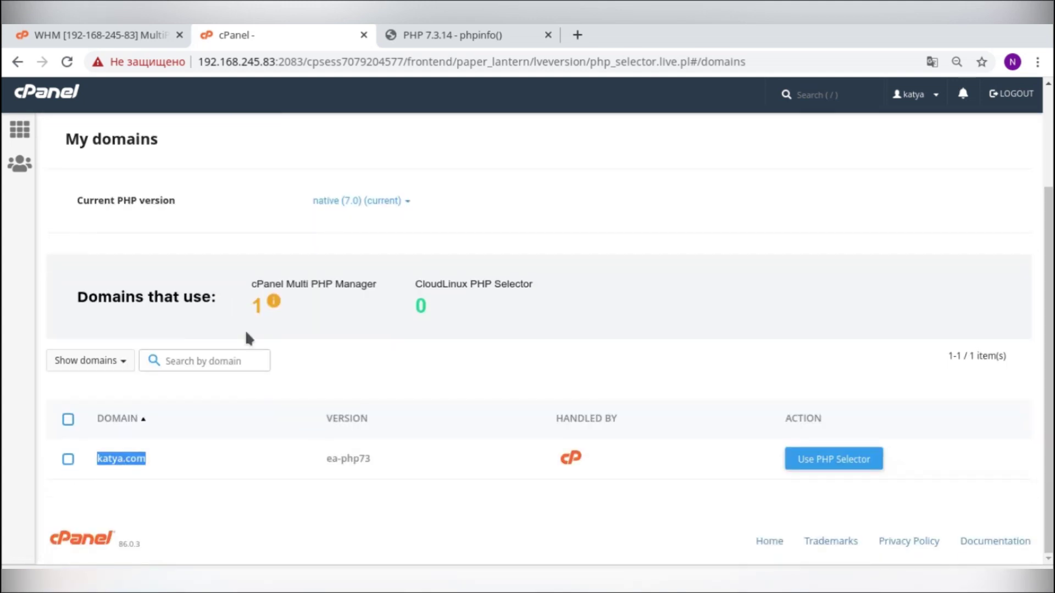
drag(376, 459, 326, 459)
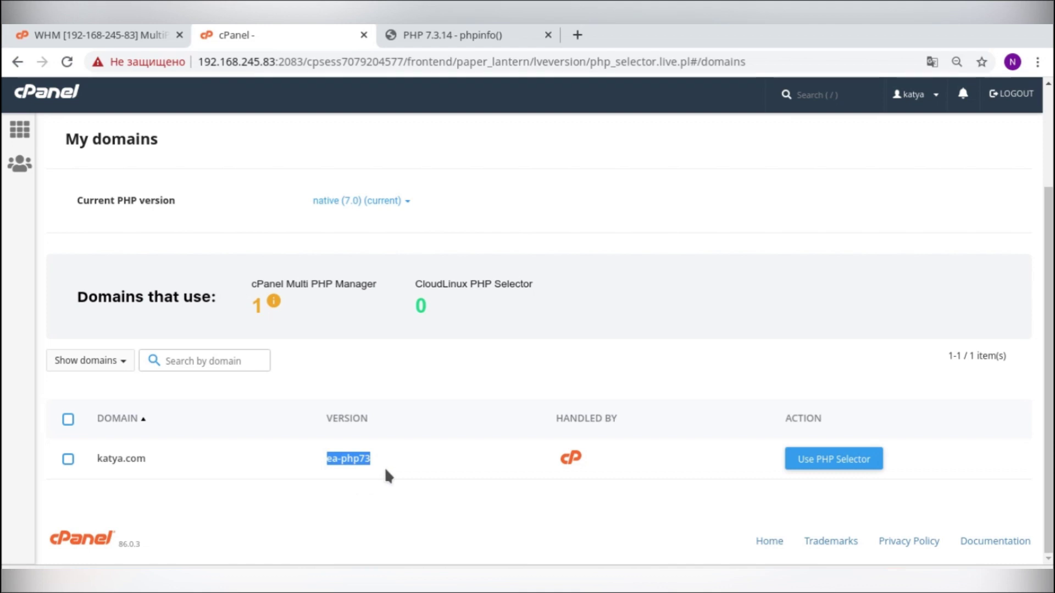
scroll(387, 410, up, 3)
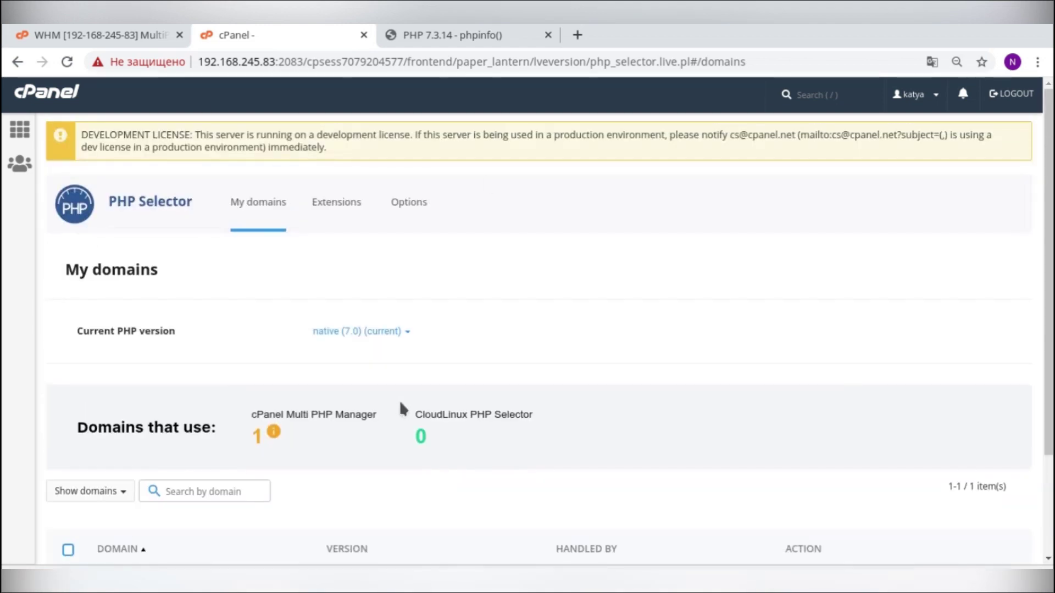
Check the PHP version and the php.ini configuration path on the katya.com/1.php phpinfo page
click(445, 36)
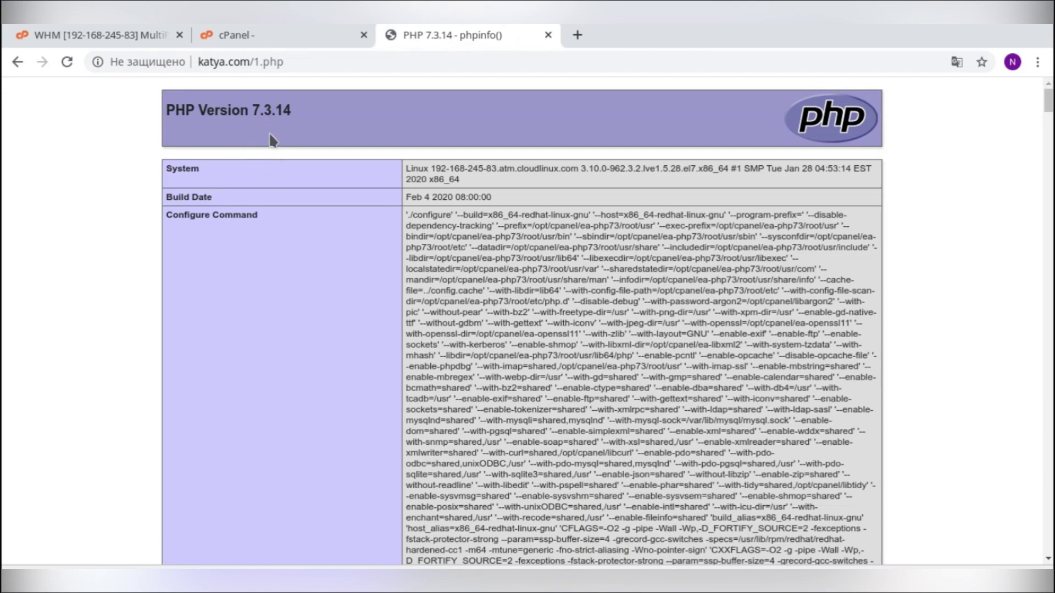
drag(298, 113, 254, 112)
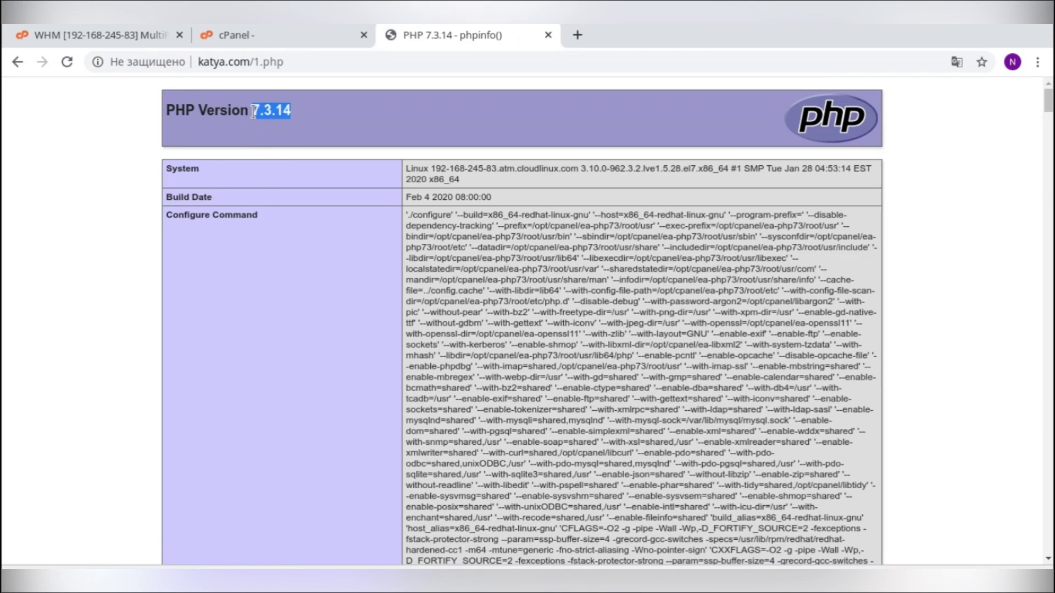
scroll(365, 151, down, 5)
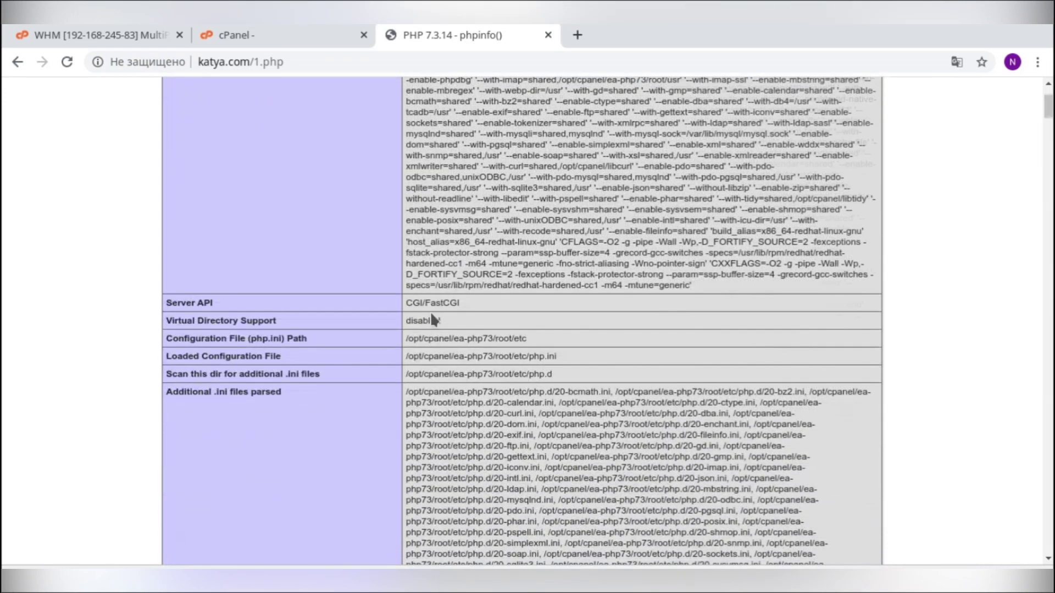
double_click(462, 338)
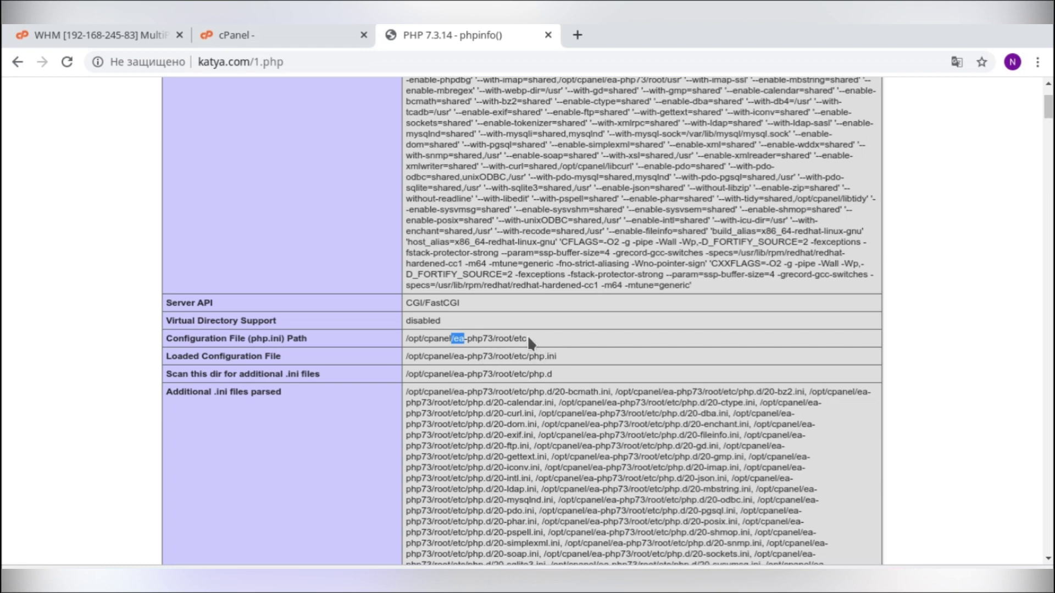
Return to cPanel, open MultiPHP Manager, and review the system PHP version and the per-domain settings
click(269, 38)
scroll(359, 406, down, 2)
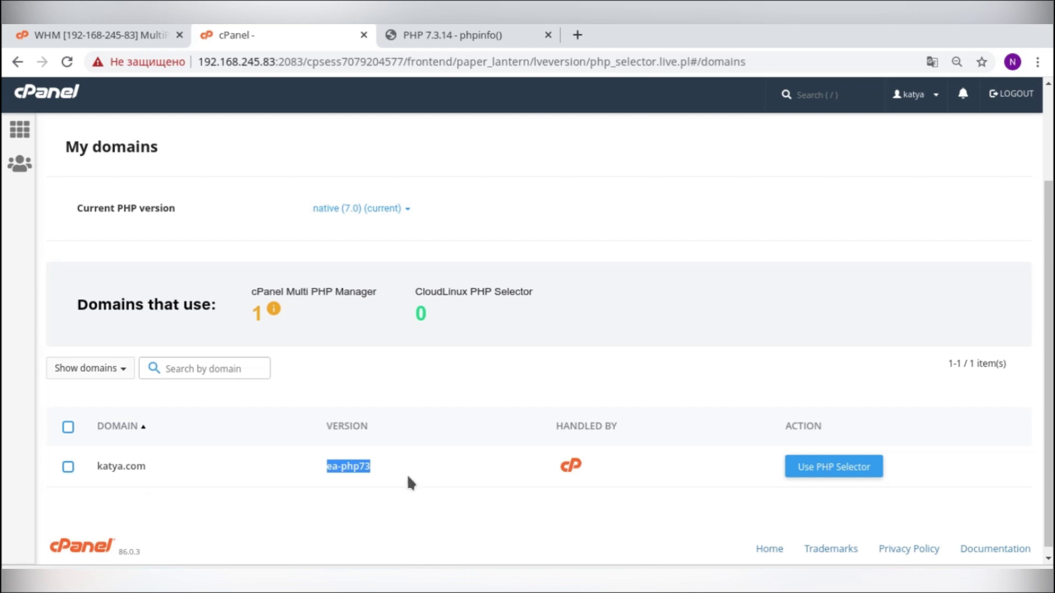
scroll(409, 482, up, 2)
click(21, 132)
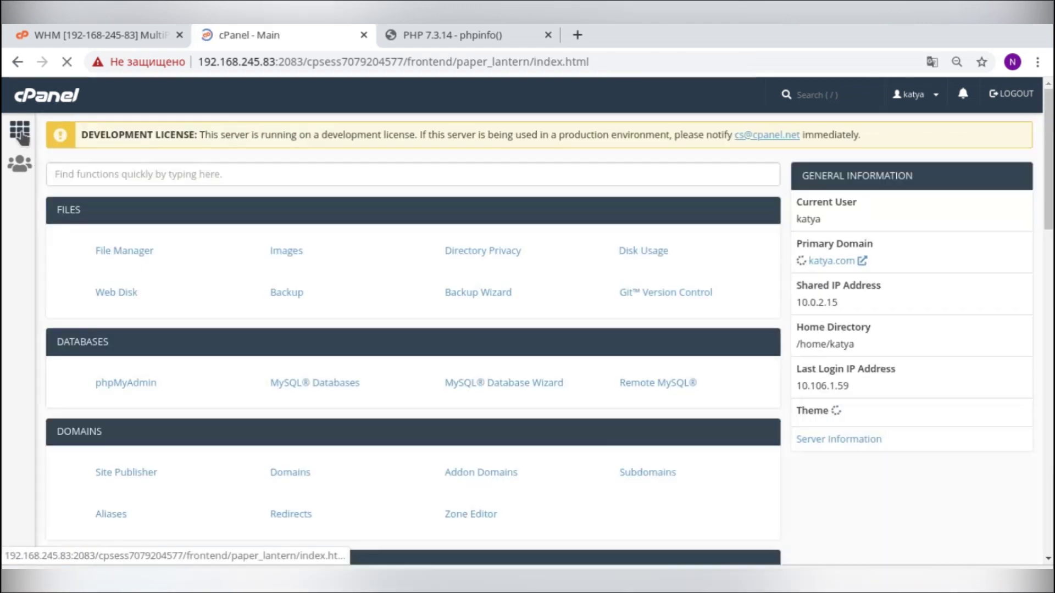
scroll(292, 385, down, 12)
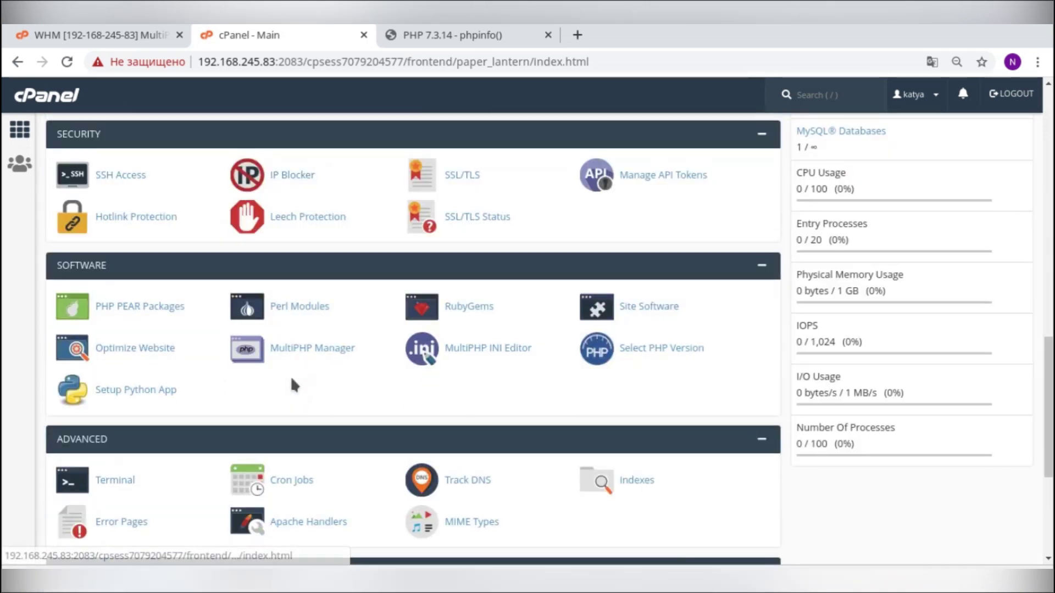
click(302, 349)
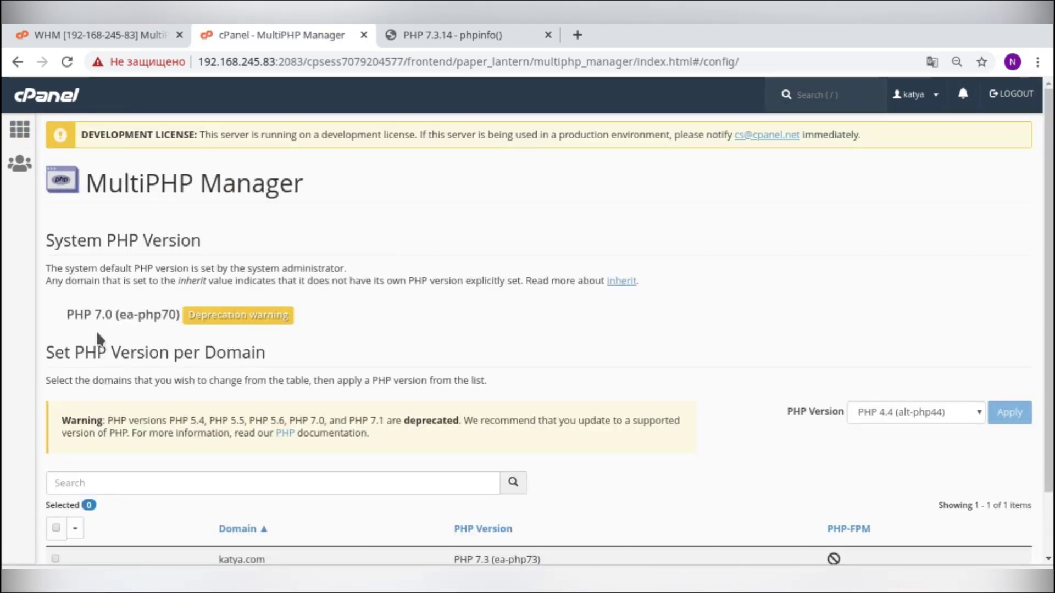
drag(41, 244, 220, 244)
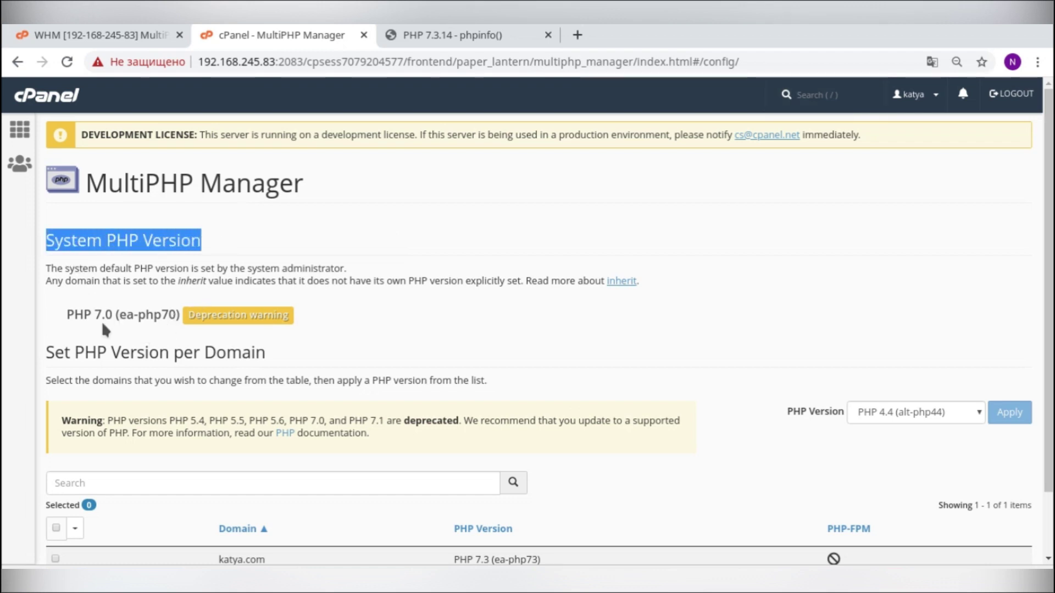
scroll(121, 330, down, 2)
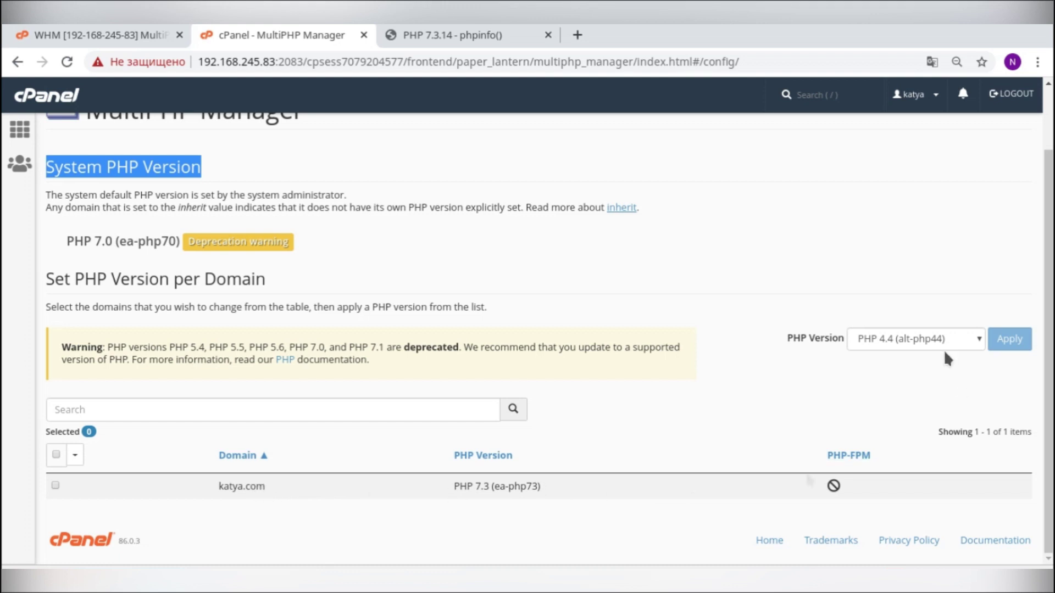
Select katya.com and view the PHP versions that MultiPHP Manager can assign, without applying one
click(55, 485)
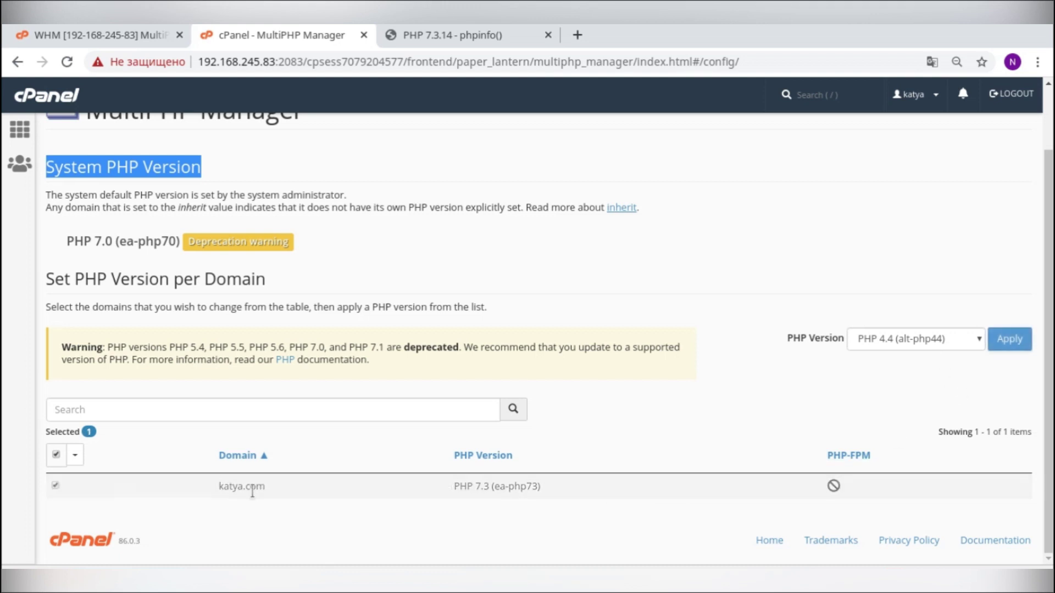
click(933, 347)
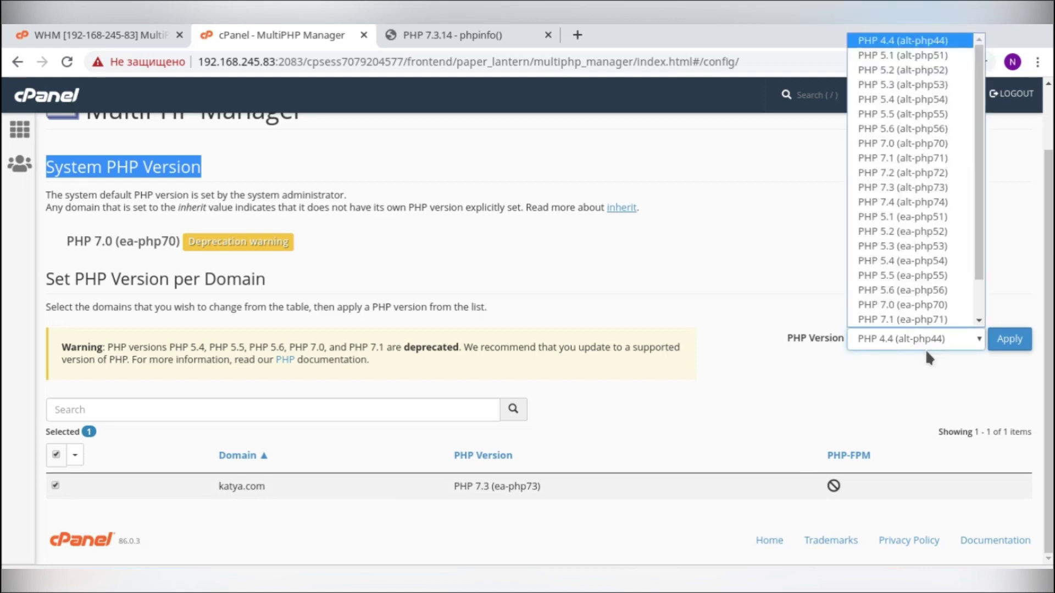
click(1030, 248)
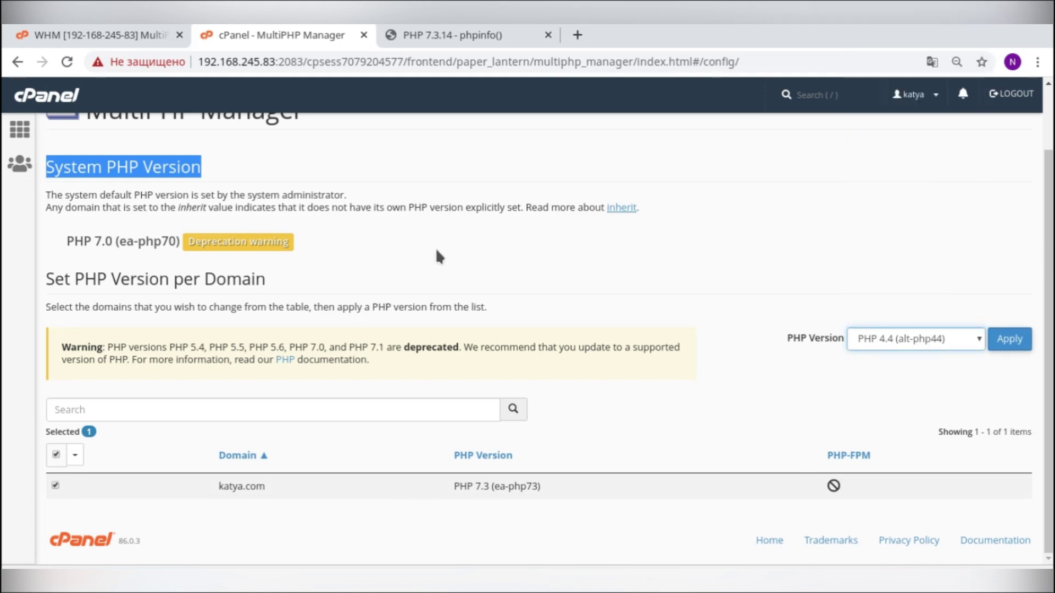
Go back to the cPanel home page and open Select PHP Version to show the domain list
scroll(436, 251, up, 3)
click(26, 135)
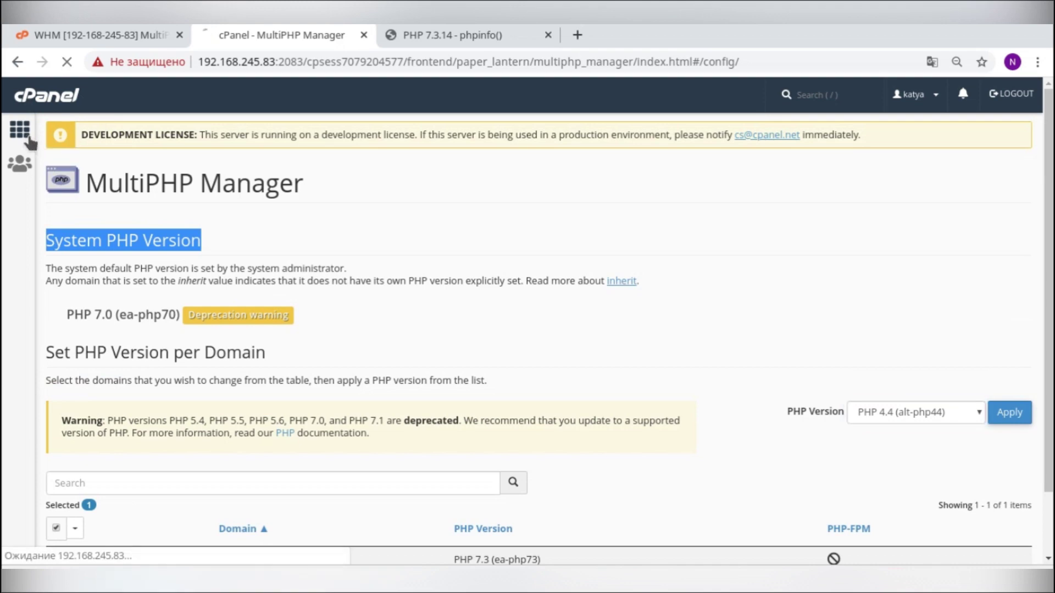
scroll(591, 428, down, 7)
scroll(586, 430, down, 8)
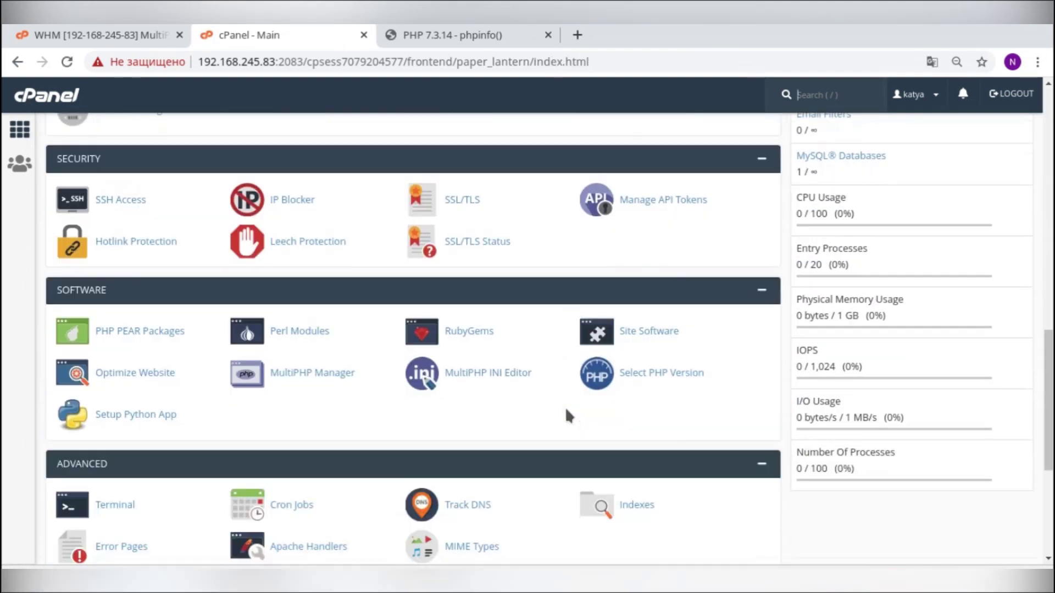
scroll(567, 410, down, 1)
click(660, 347)
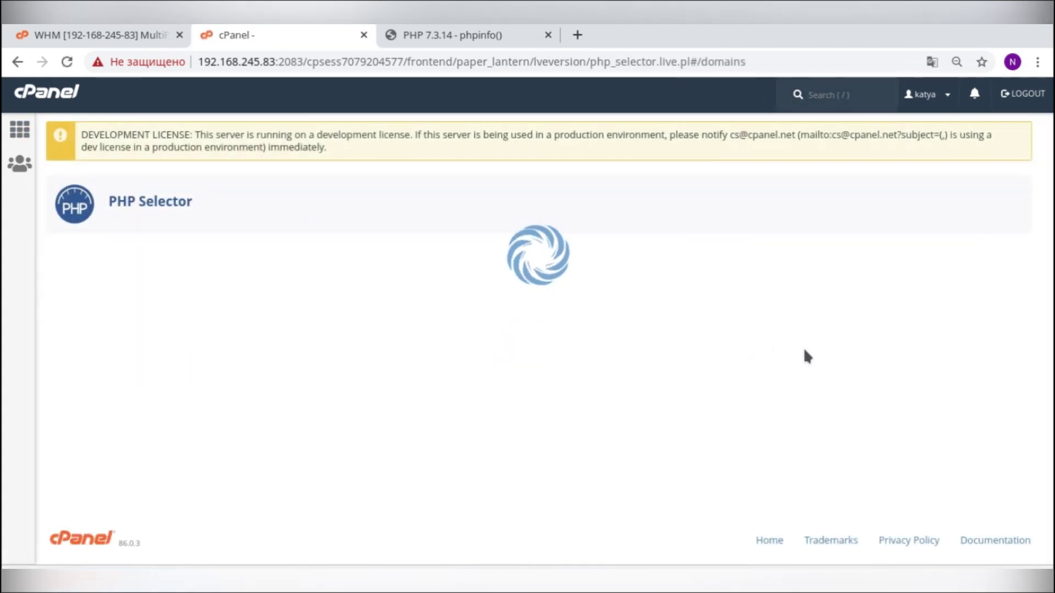
scroll(938, 389, down, 3)
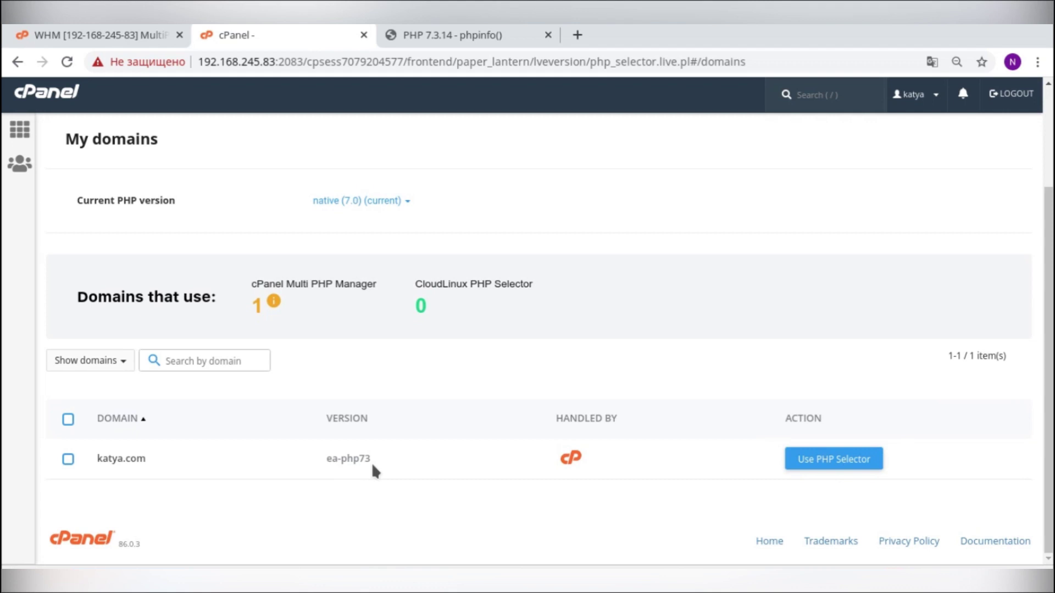
Switch katya.com from MultiPHP Manager to CloudLinux PHP Selector and confirm the change
click(833, 464)
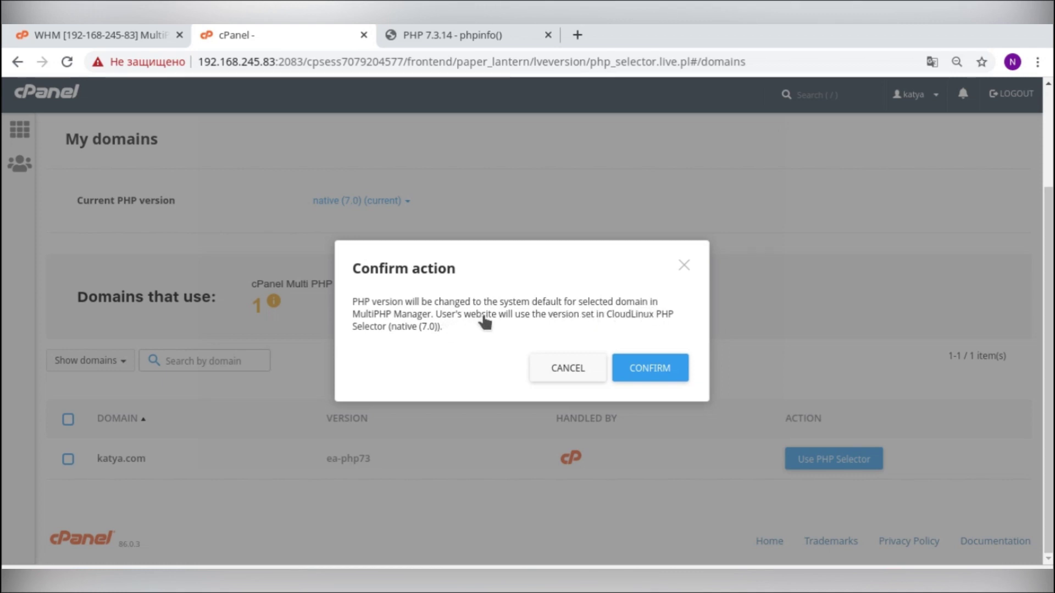
click(684, 266)
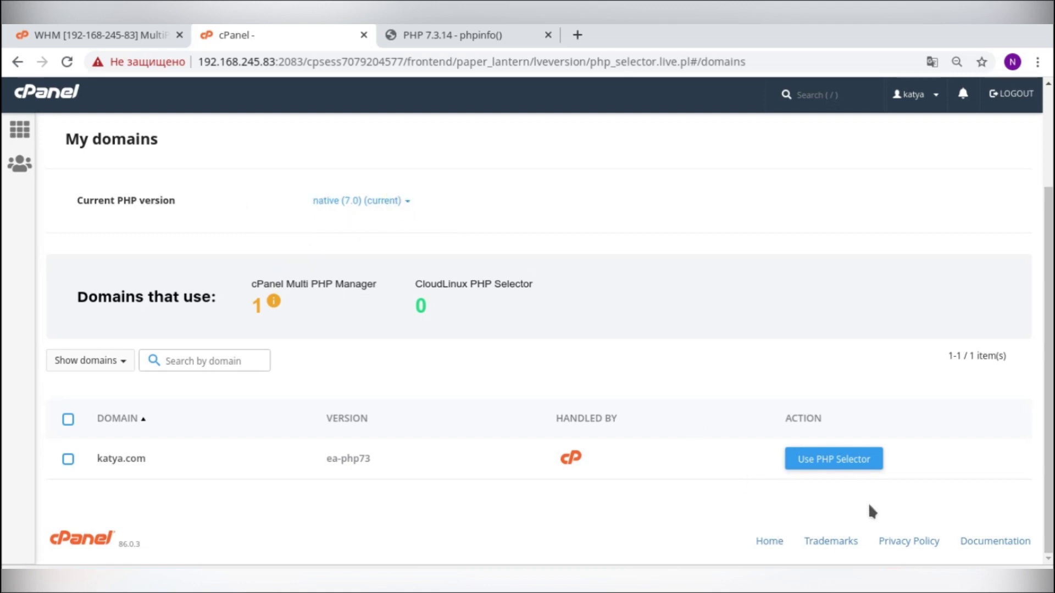
click(854, 460)
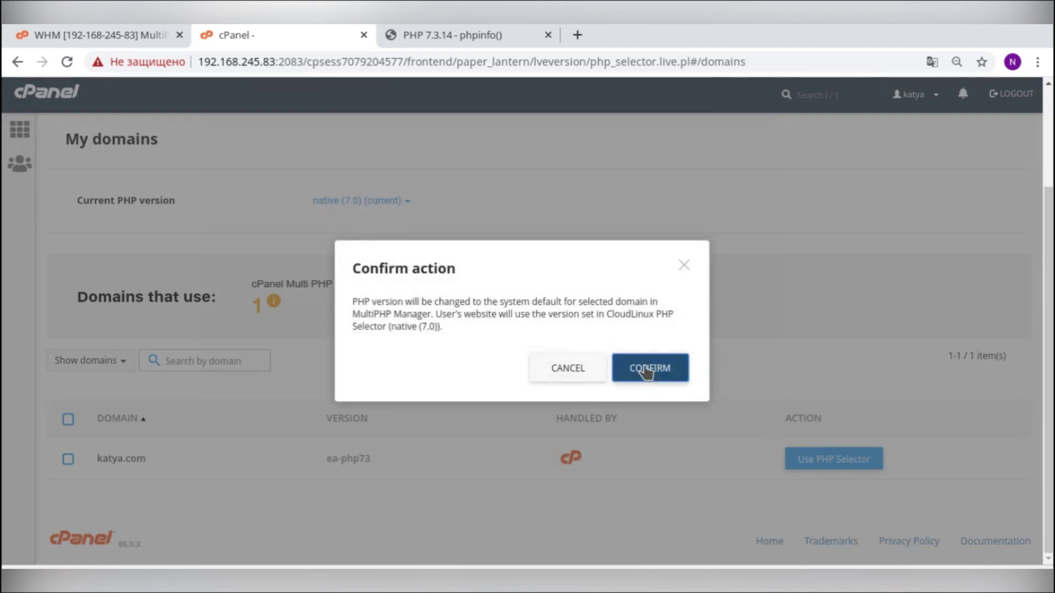
click(646, 369)
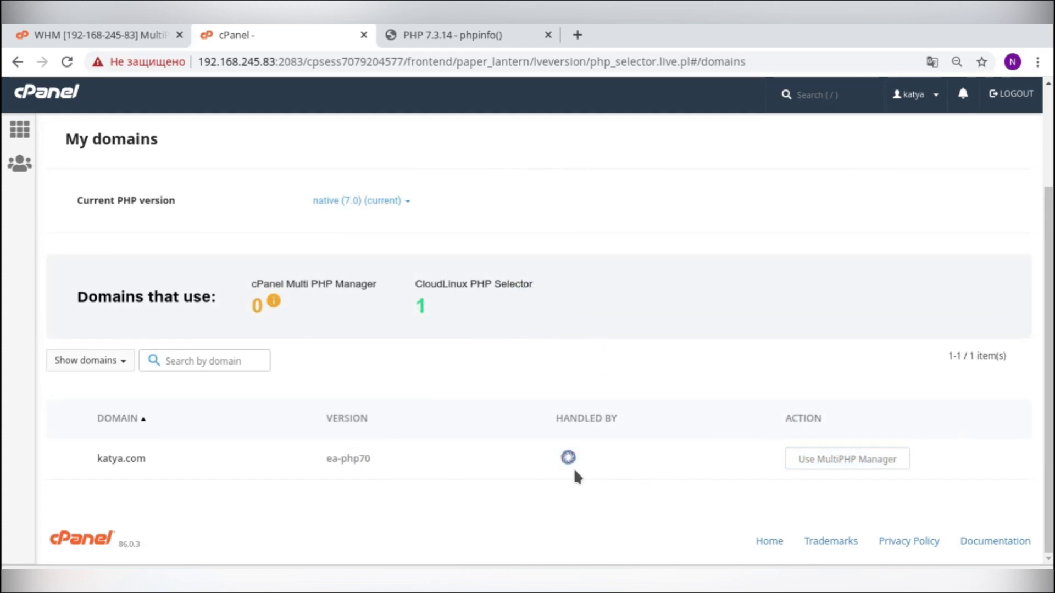
mouse_move(570, 462)
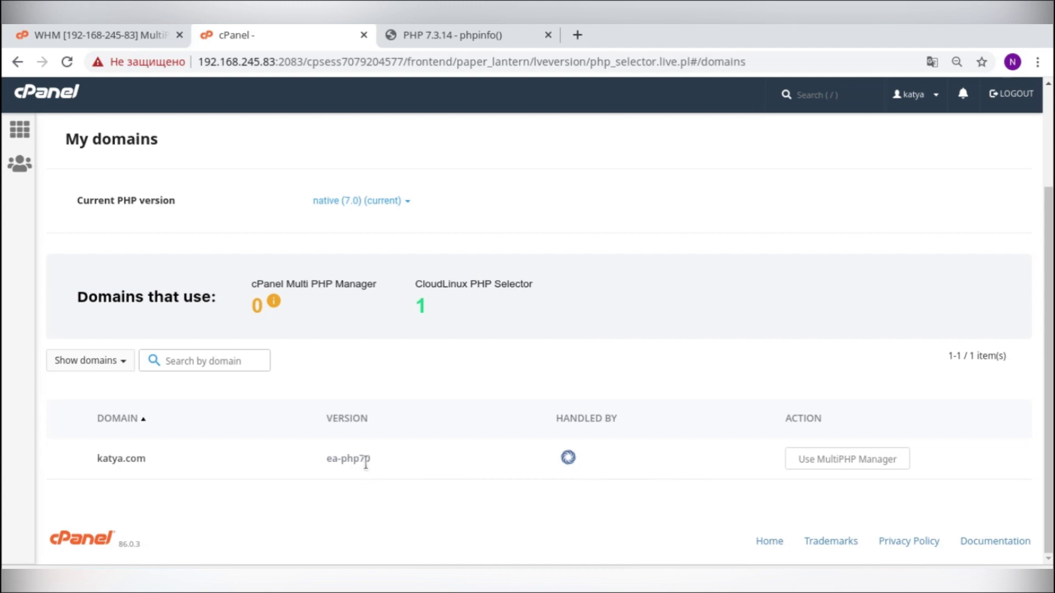
Reload the katya.com phpinfo page and check its PHP version and php.ini configuration path
click(492, 37)
scroll(596, 192, up, 2)
scroll(596, 192, up, 5)
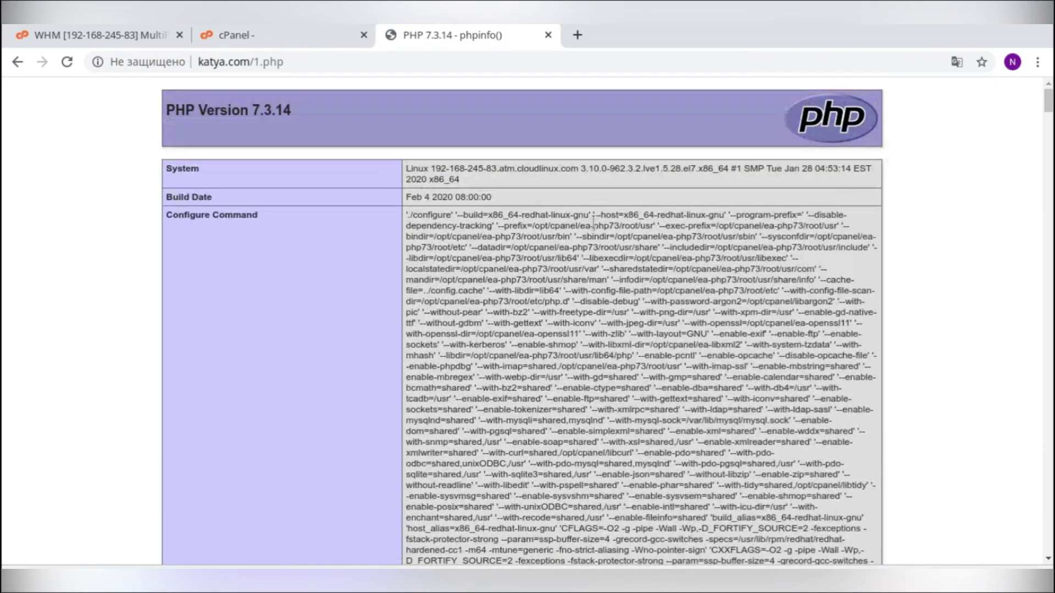
click(66, 61)
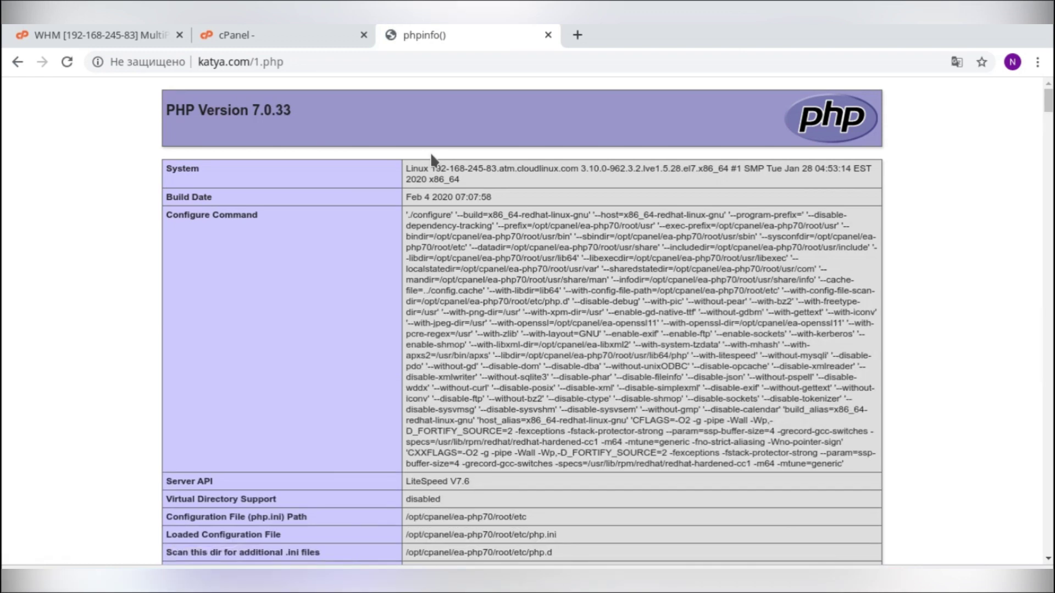
drag(454, 517, 493, 518)
Set the current PHP version to 7.4 in cPanel's PHP Selector
click(285, 33)
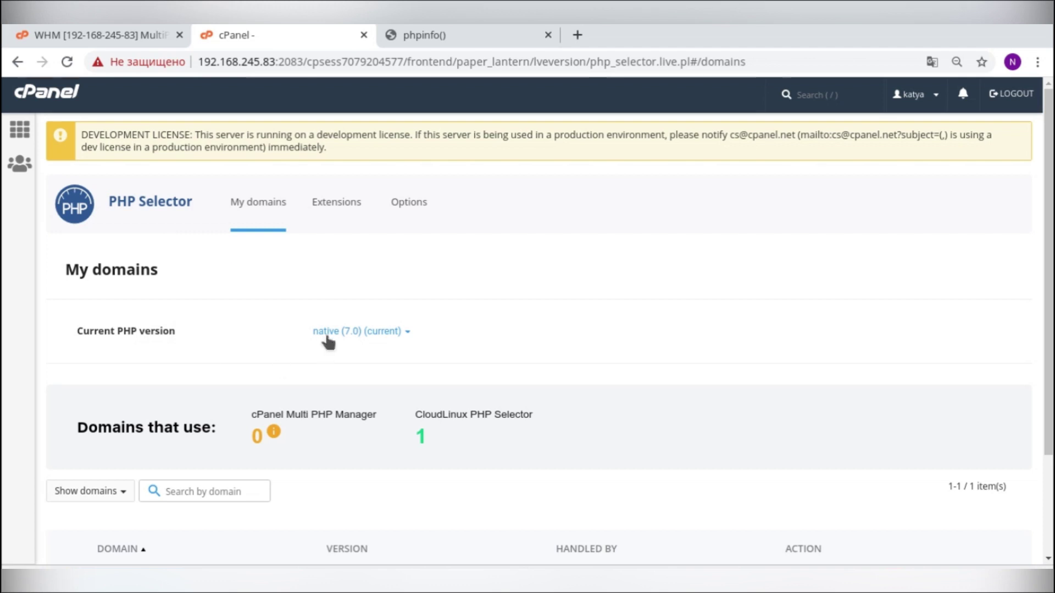
click(407, 333)
scroll(506, 368, down, 2)
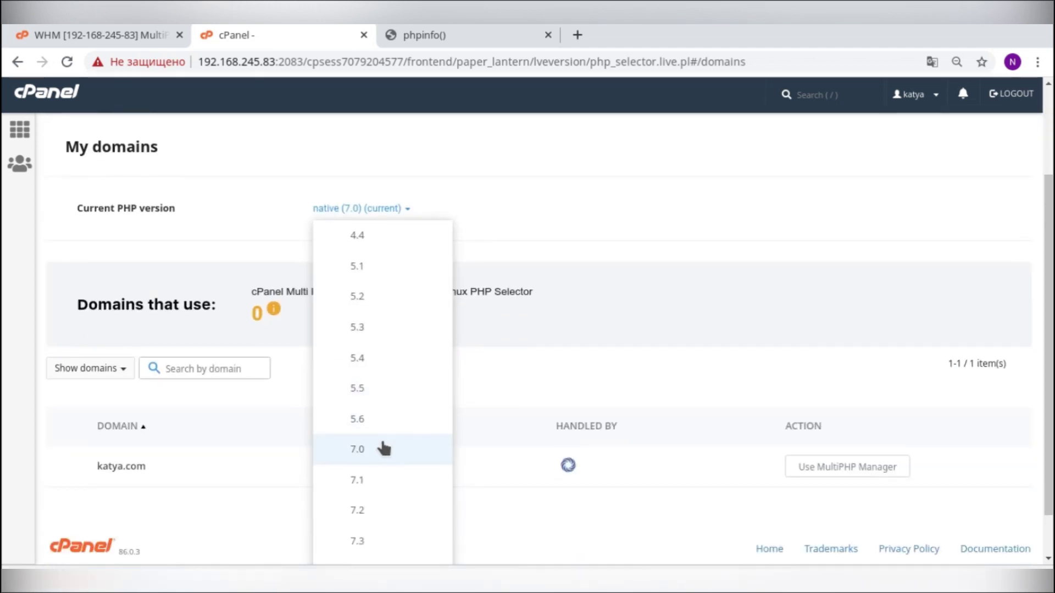
scroll(367, 557, down, 1)
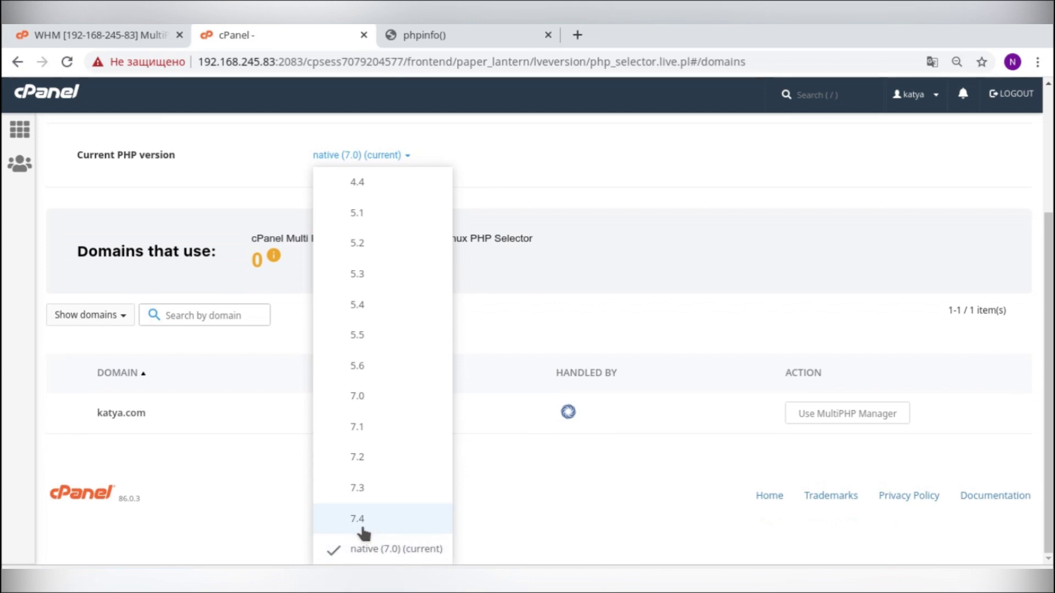
click(365, 527)
scroll(501, 216, up, 3)
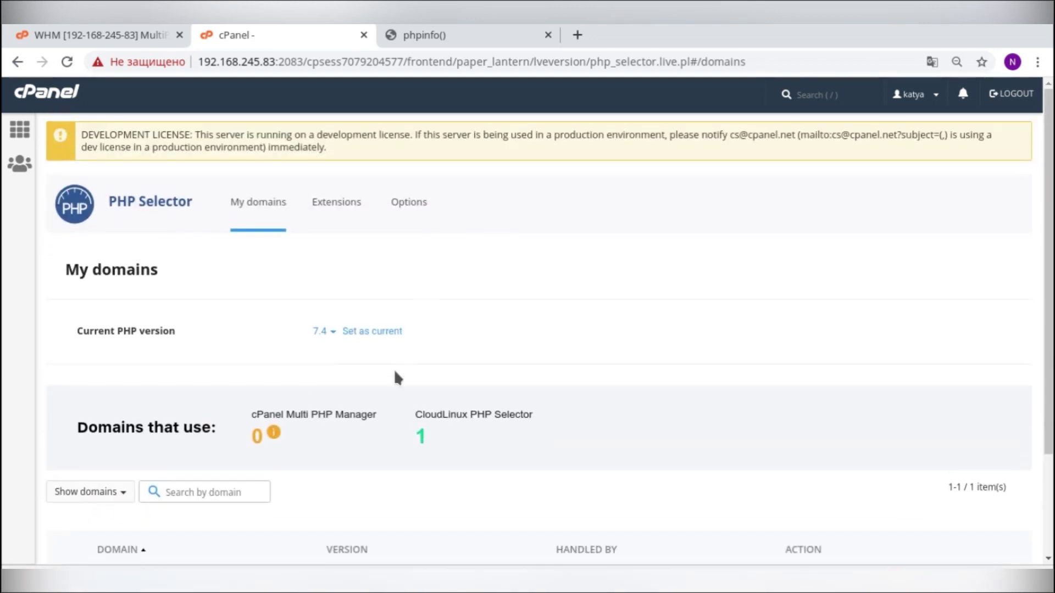
click(374, 331)
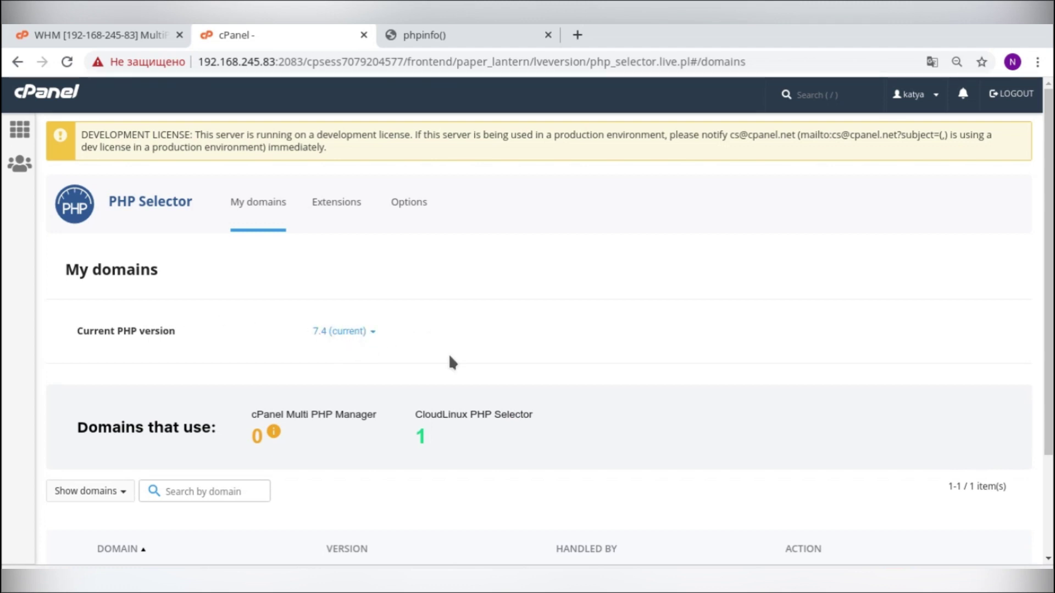
Refresh phpinfo for katya.com and examine the PHP version and the loaded configuration file path
click(460, 33)
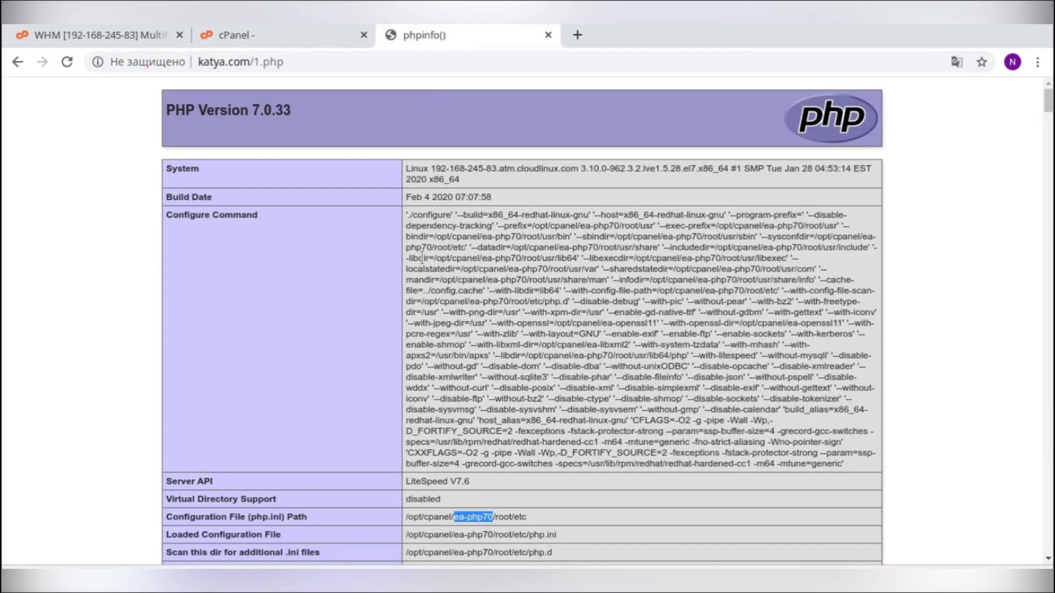
click(66, 61)
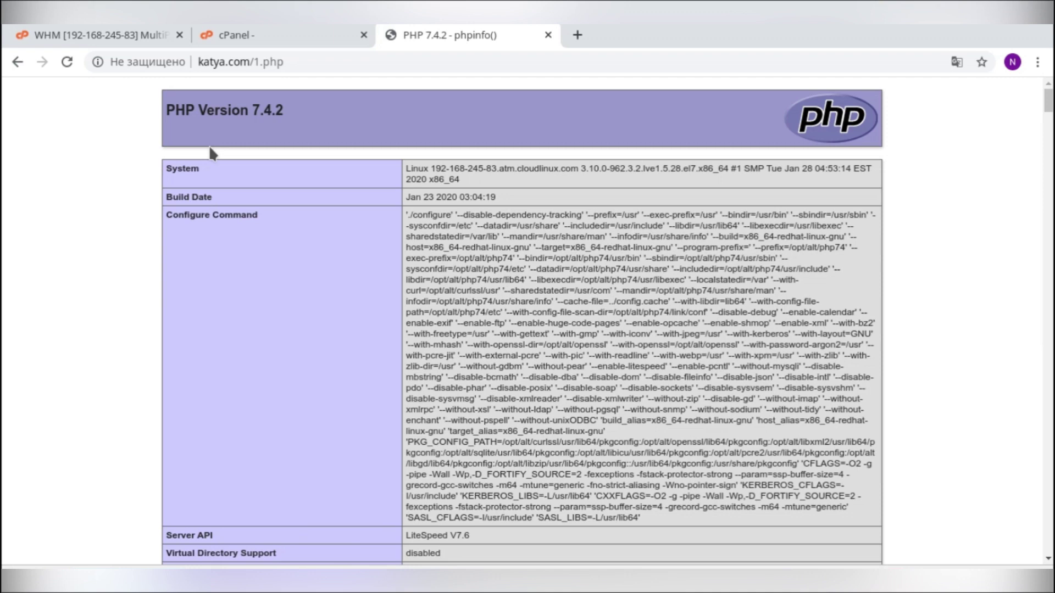
drag(283, 112, 248, 112)
scroll(447, 217, down, 4)
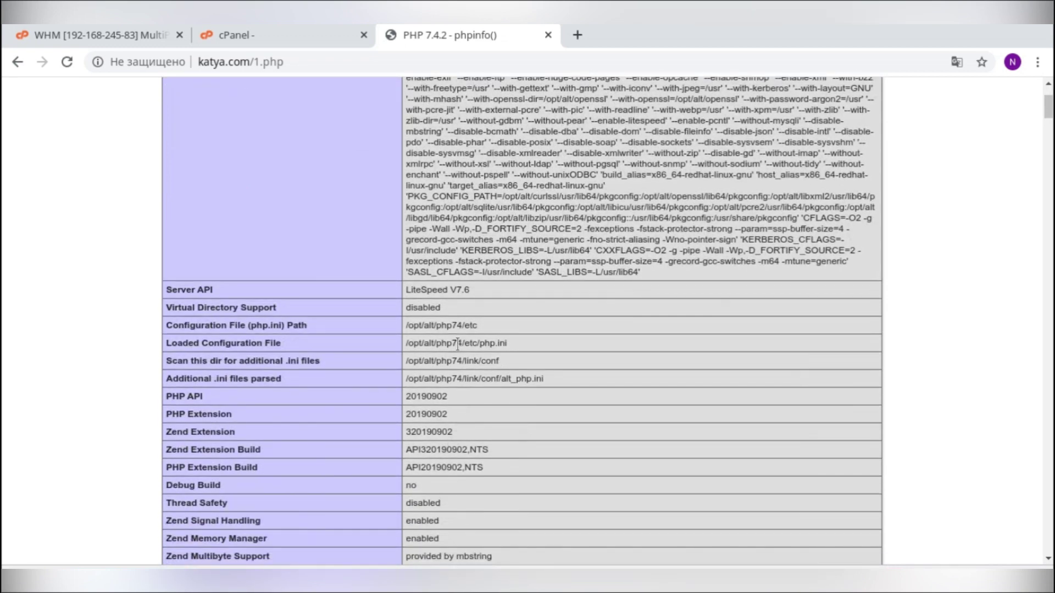
drag(465, 343, 423, 343)
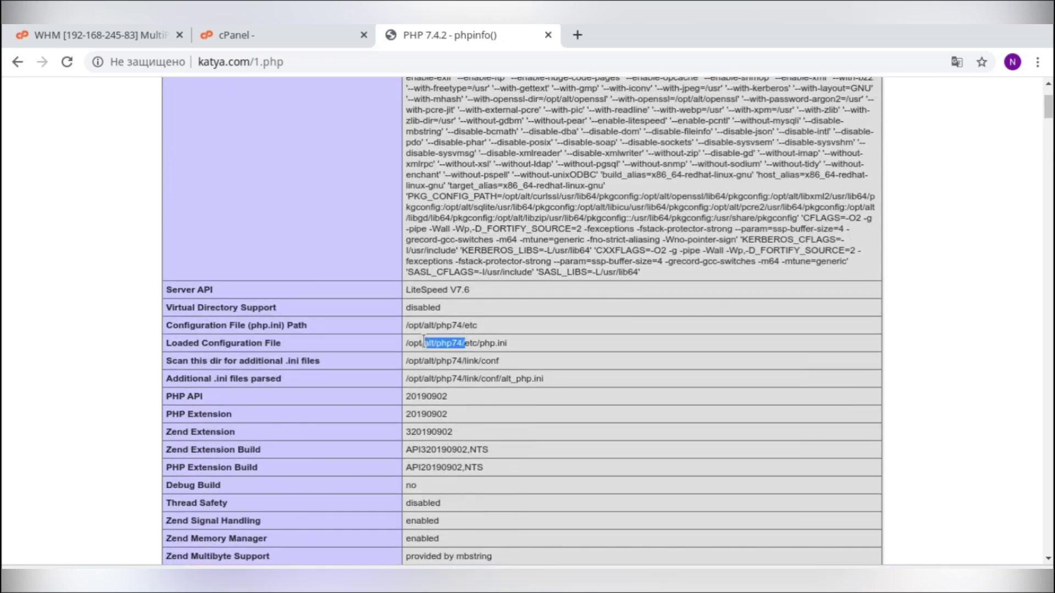